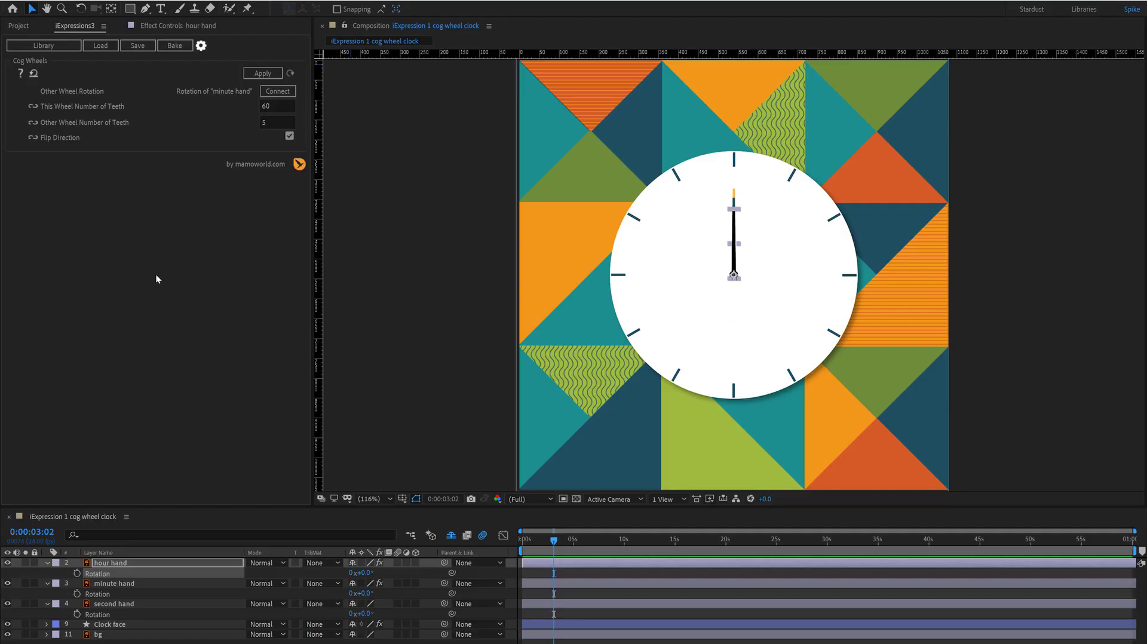
Scrub the timeline and test-rotate the hands, then undo the test rotations.
drag(554, 542, 624, 575)
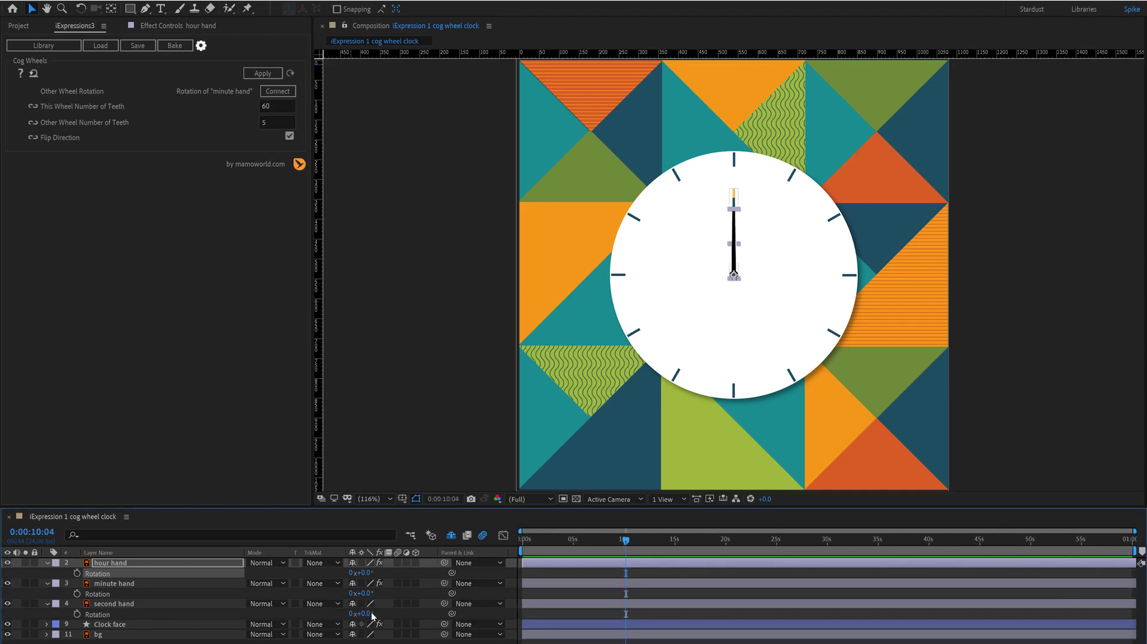
drag(364, 614, 445, 596)
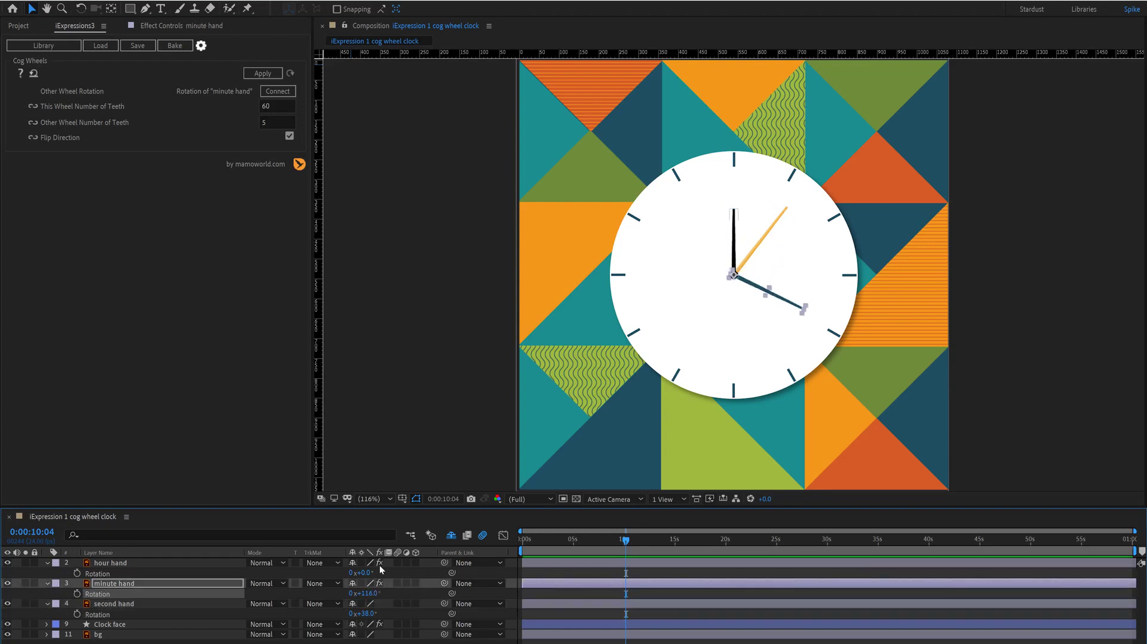
drag(365, 573, 430, 578)
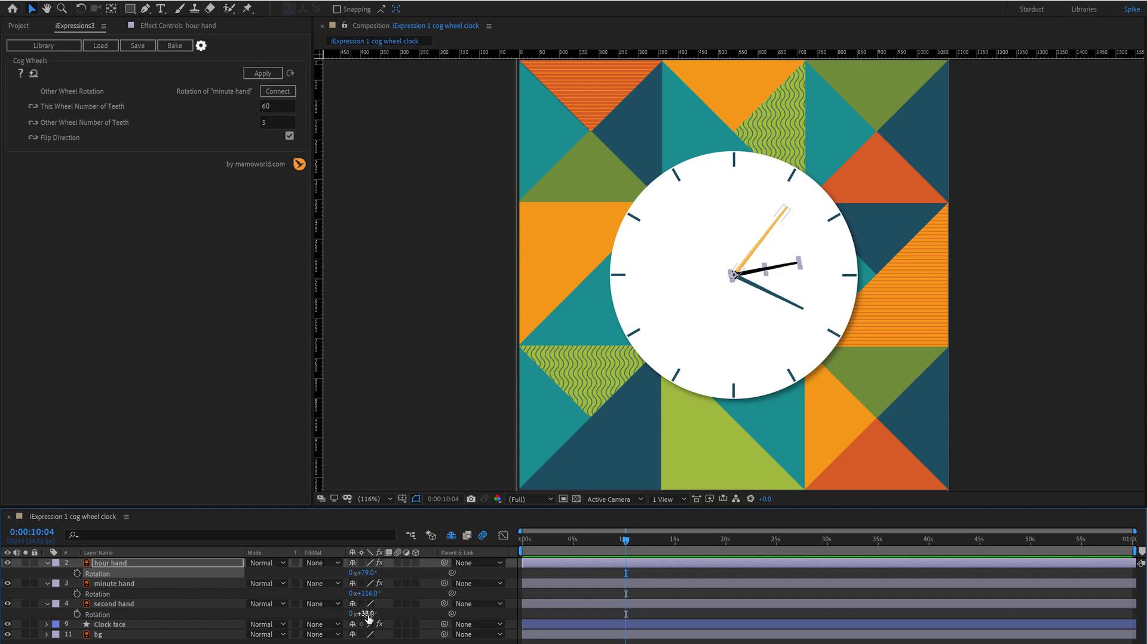
key(ctrl+z)
key(ctrl+z)
key(ctrl+z)
key(ctrl+z)
key(Home)
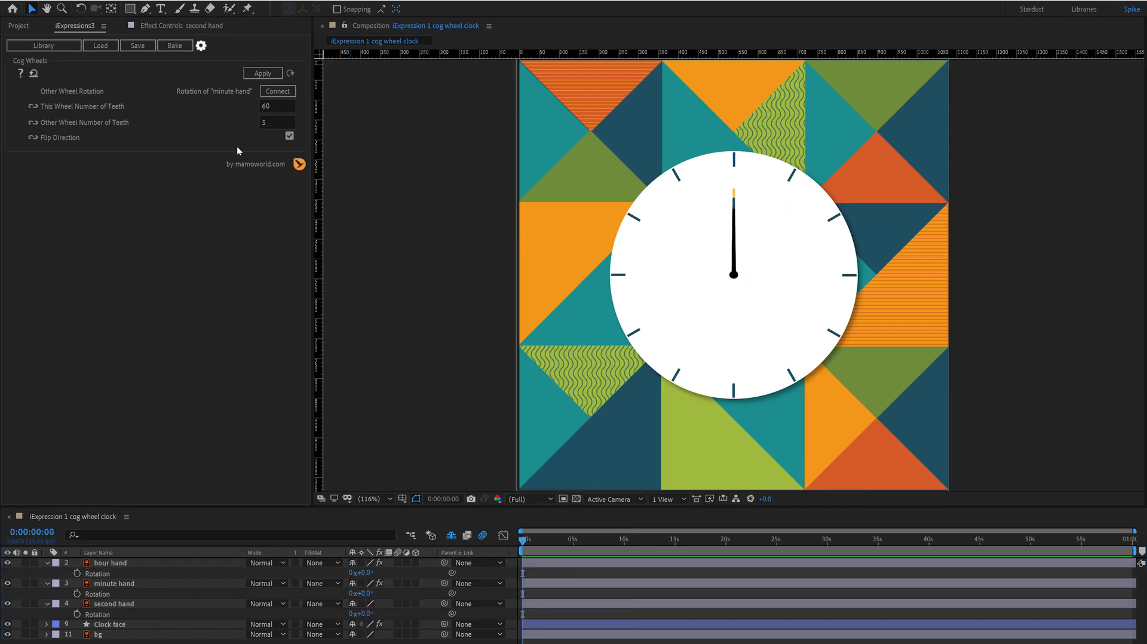
Keyframe the second hand's Rotation from 0 at 0:00 to 1 revolution at 1:00.
click(116, 603)
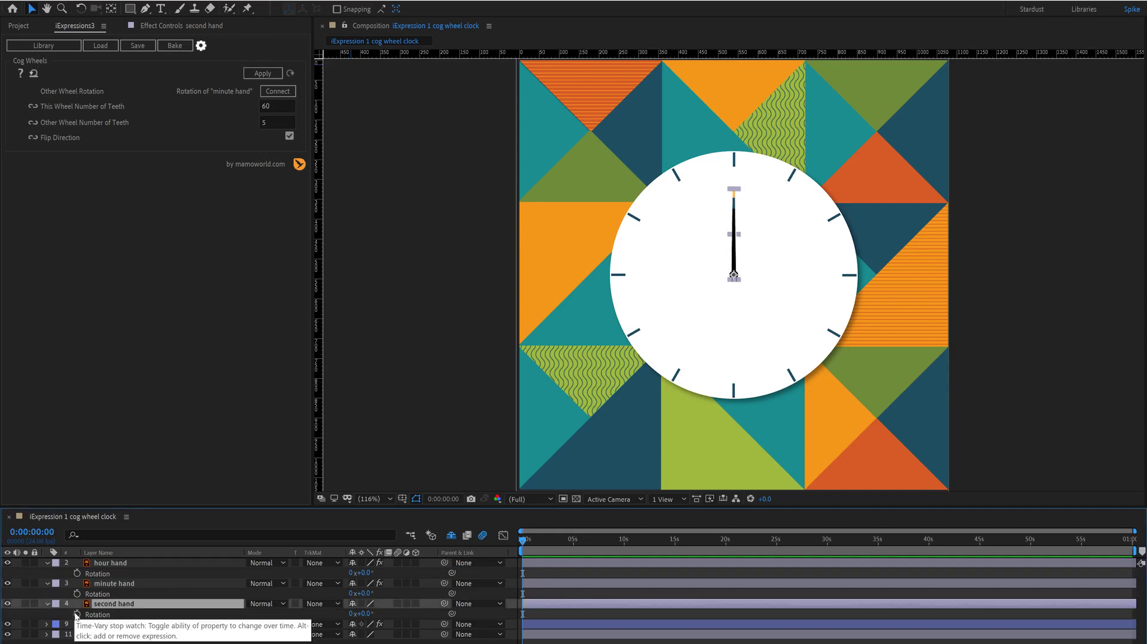
click(76, 614)
key(End)
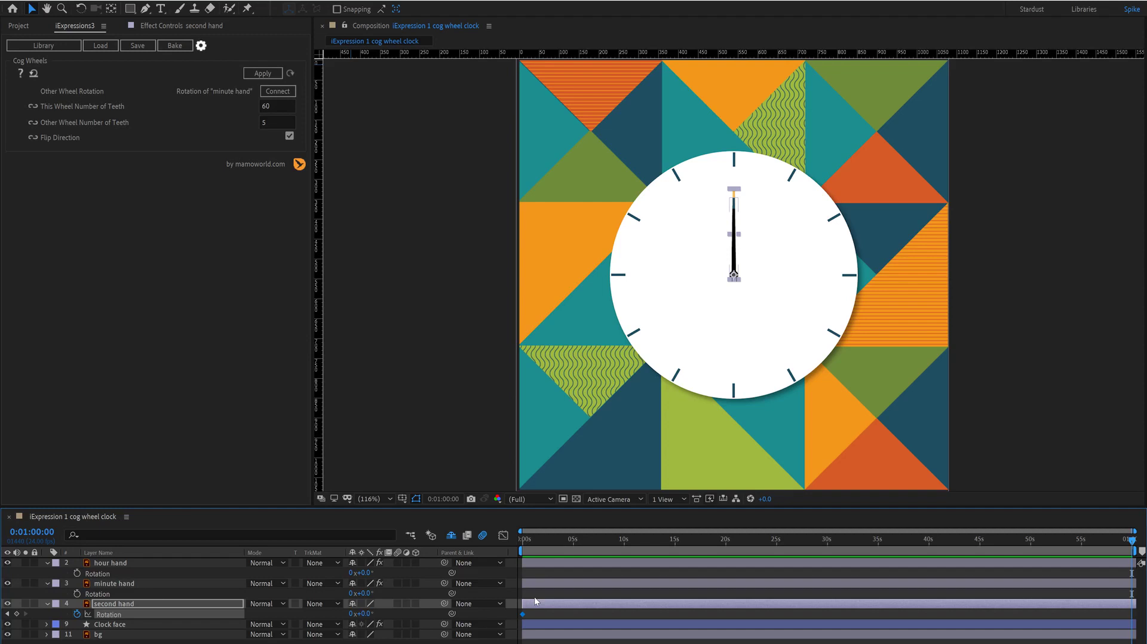
click(353, 613)
text(1)
key(Return)
key(Home)
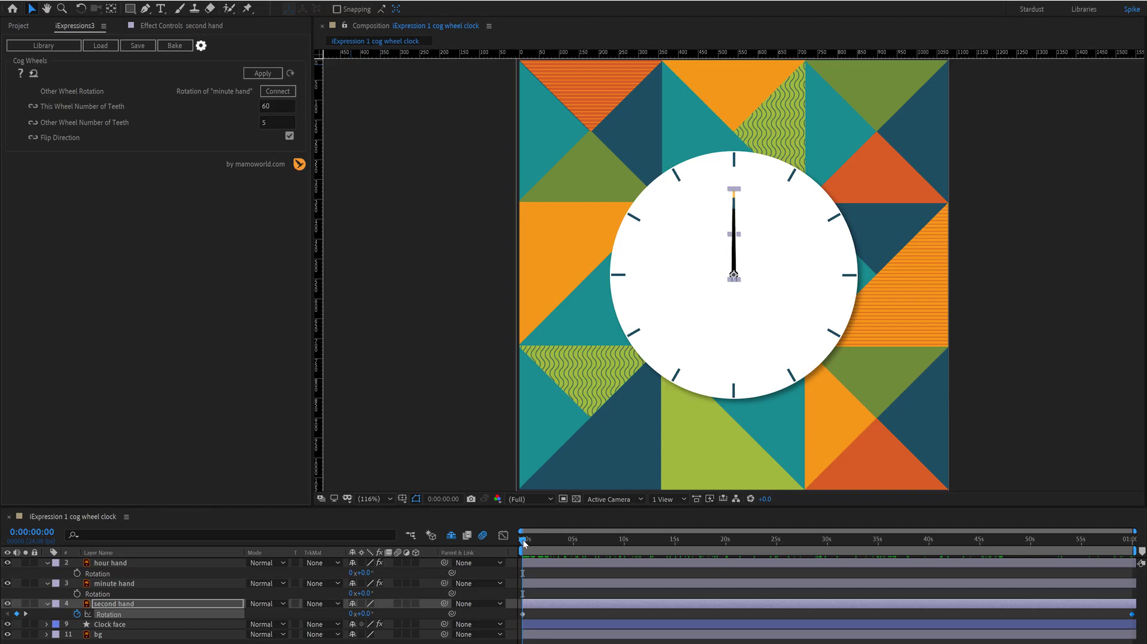
drag(523, 540, 576, 565)
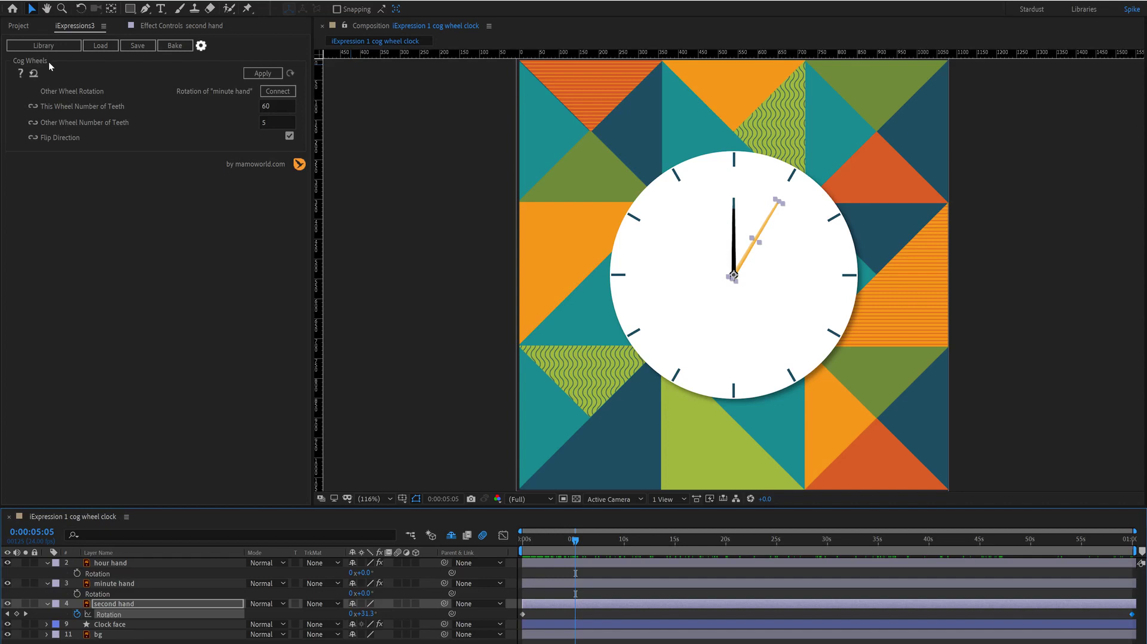
Load Snap to Grid from the Movement Modifier category of the iExpressions library.
click(46, 46)
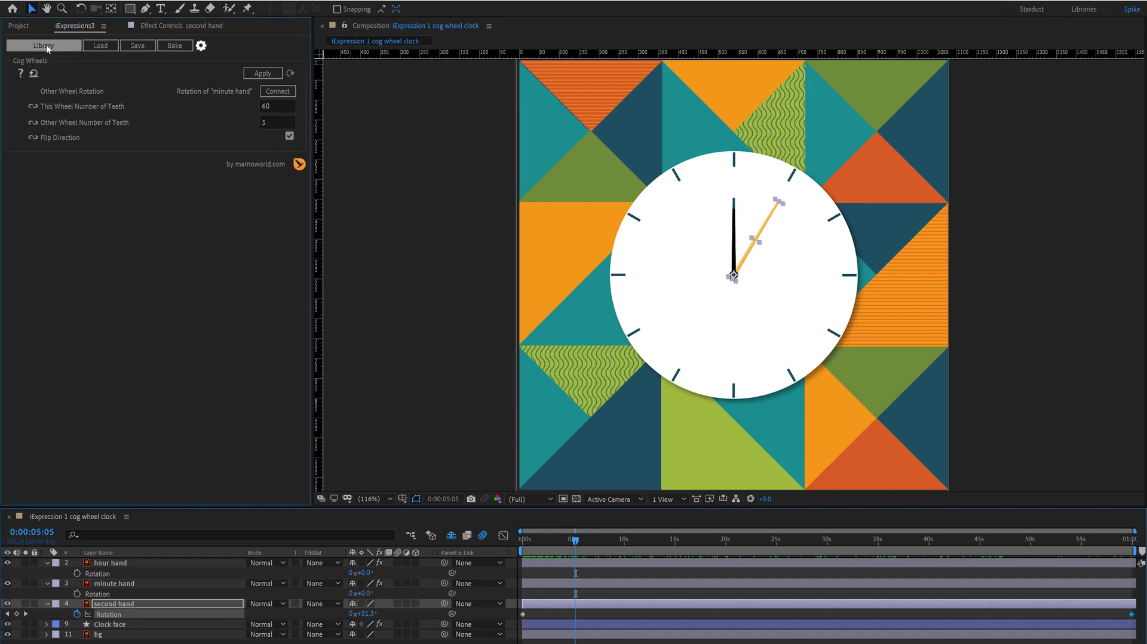
drag(638, 106, 255, 157)
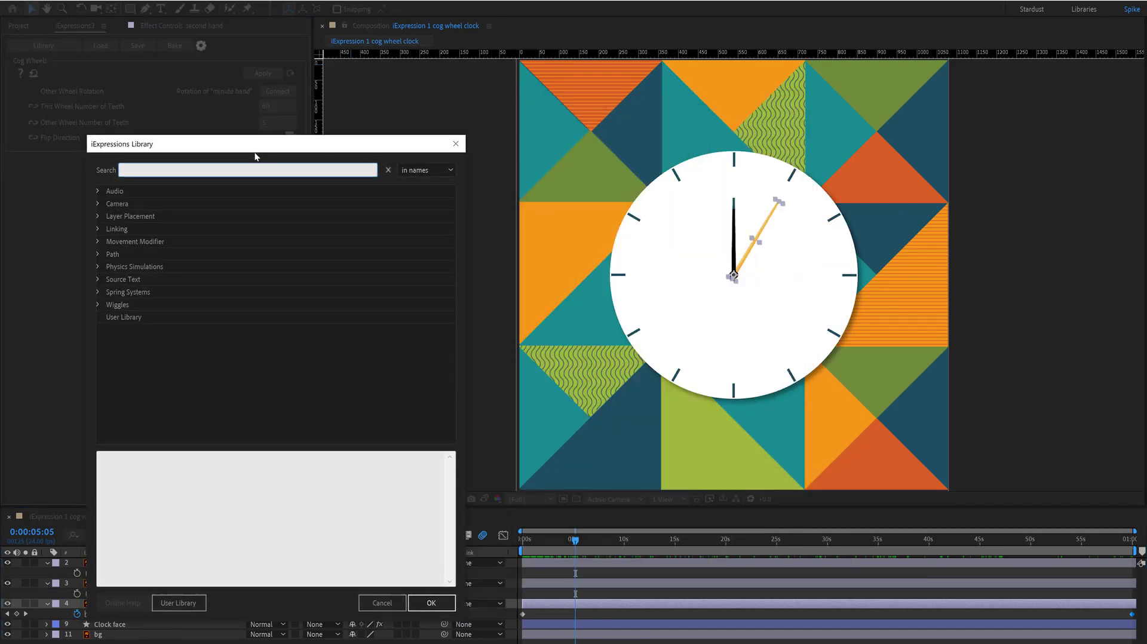
click(99, 242)
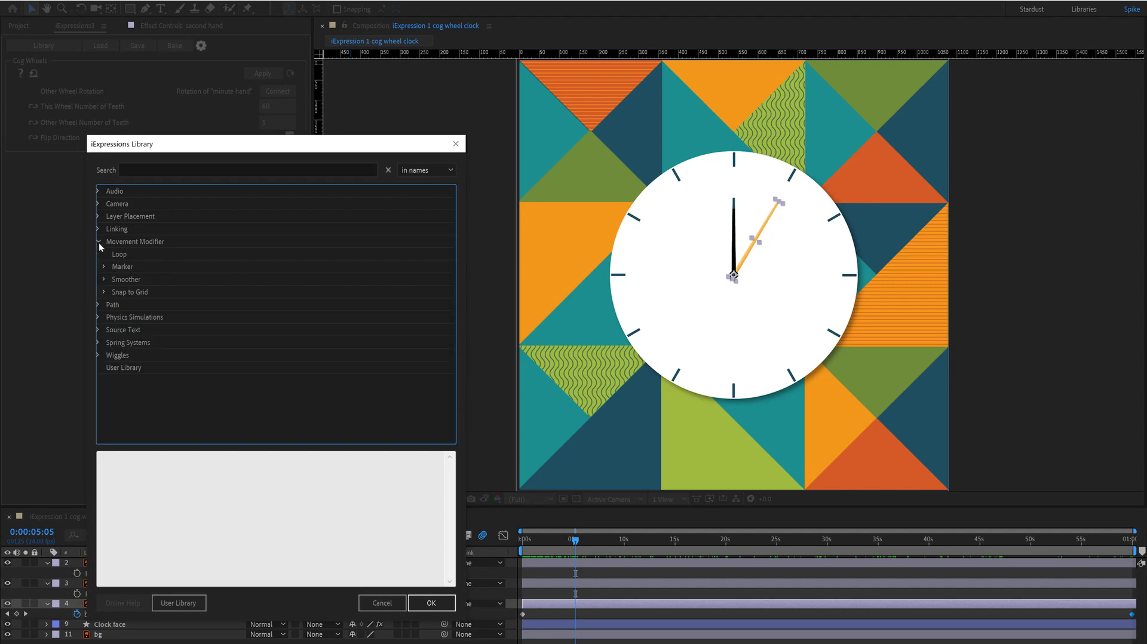
click(104, 293)
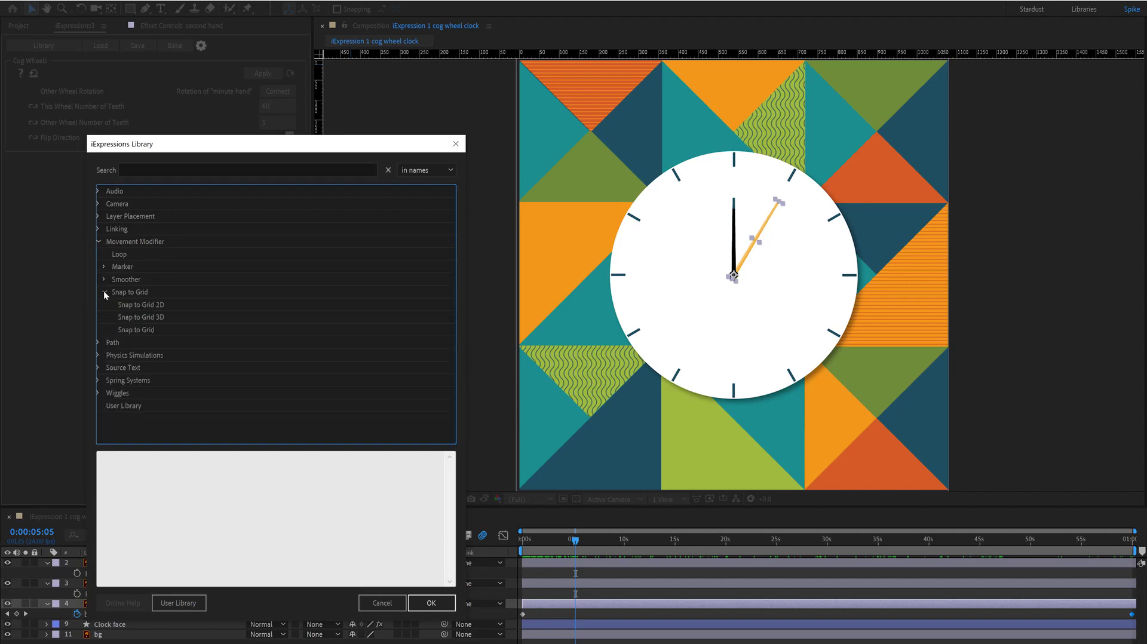
click(137, 330)
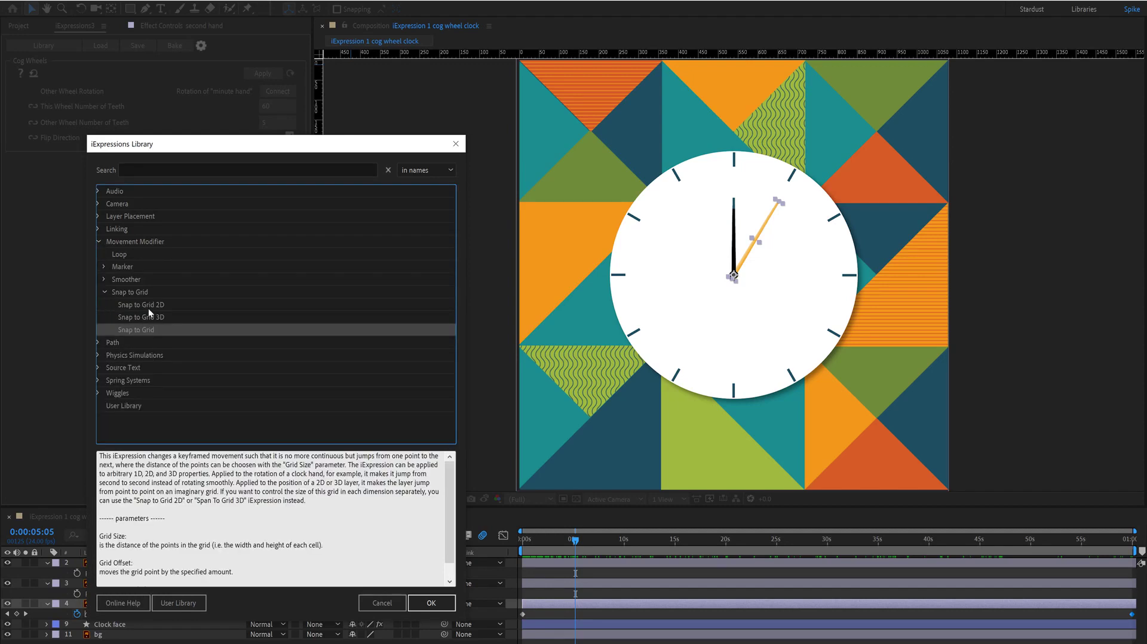
click(439, 609)
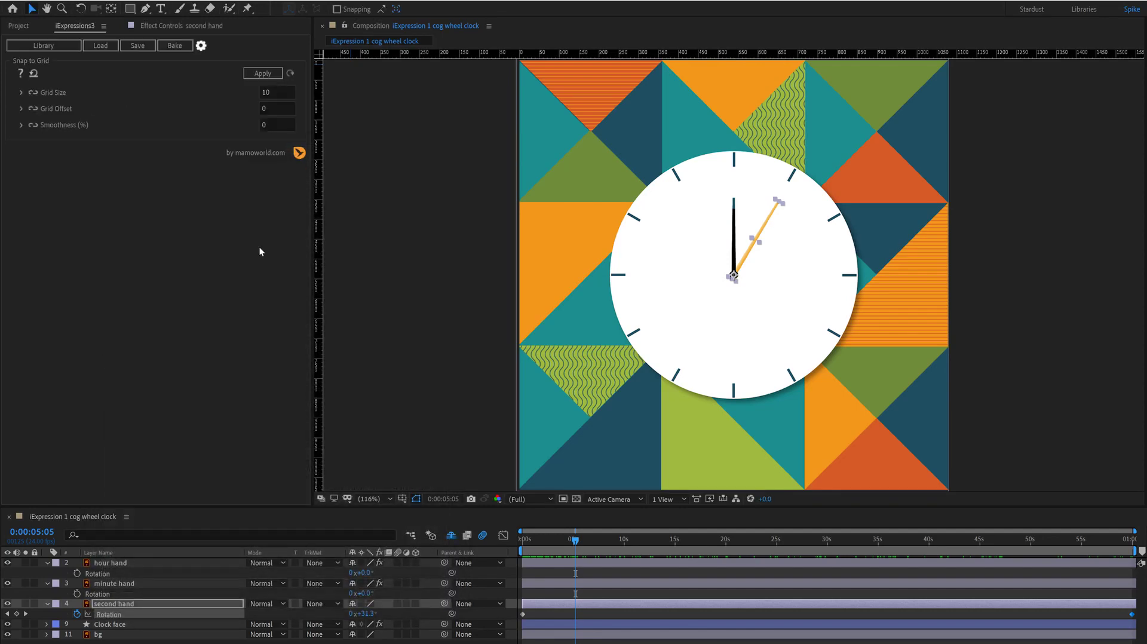
Apply Snap to Grid with Grid Size 360/60 (6) to the second hand's Rotation.
double_click(276, 92)
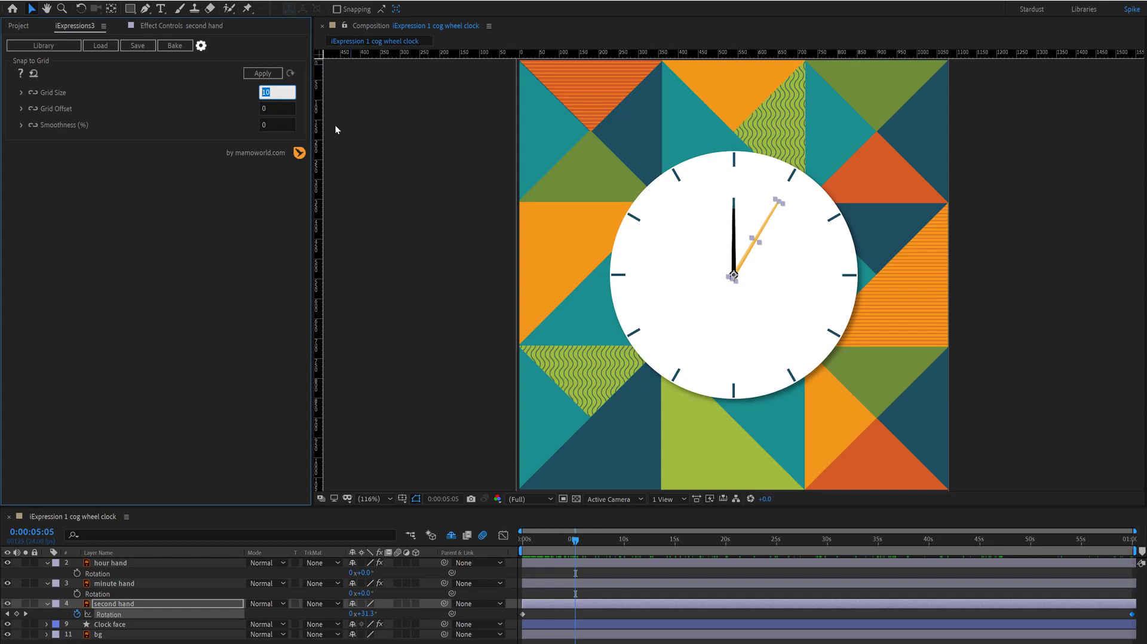
text(360/60)
key(Return)
click(114, 615)
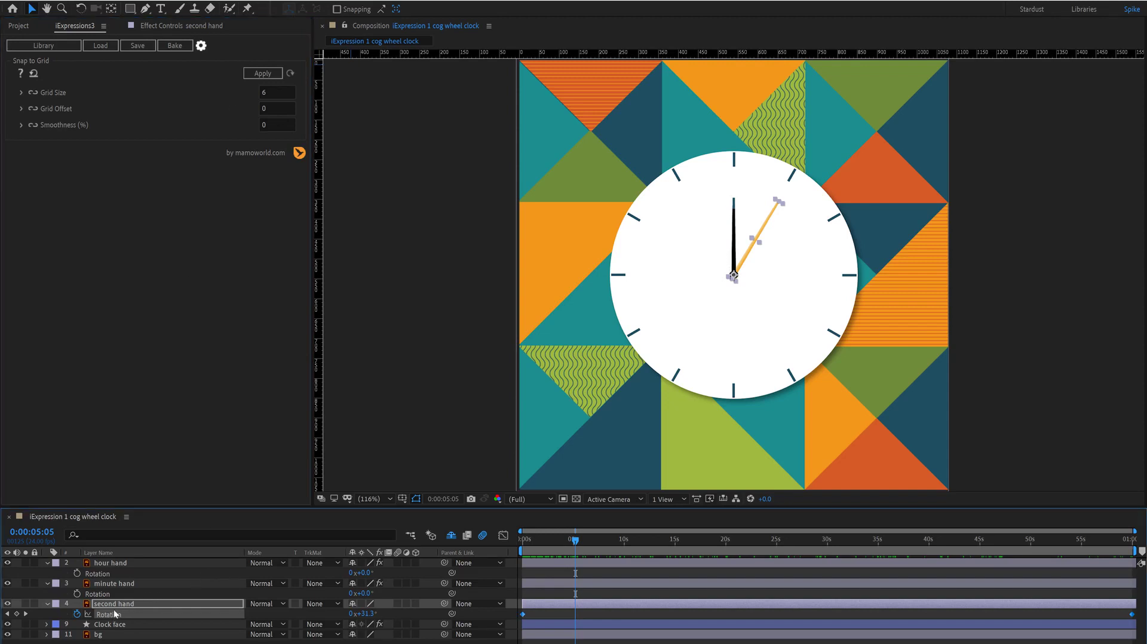
click(256, 75)
drag(574, 543, 447, 546)
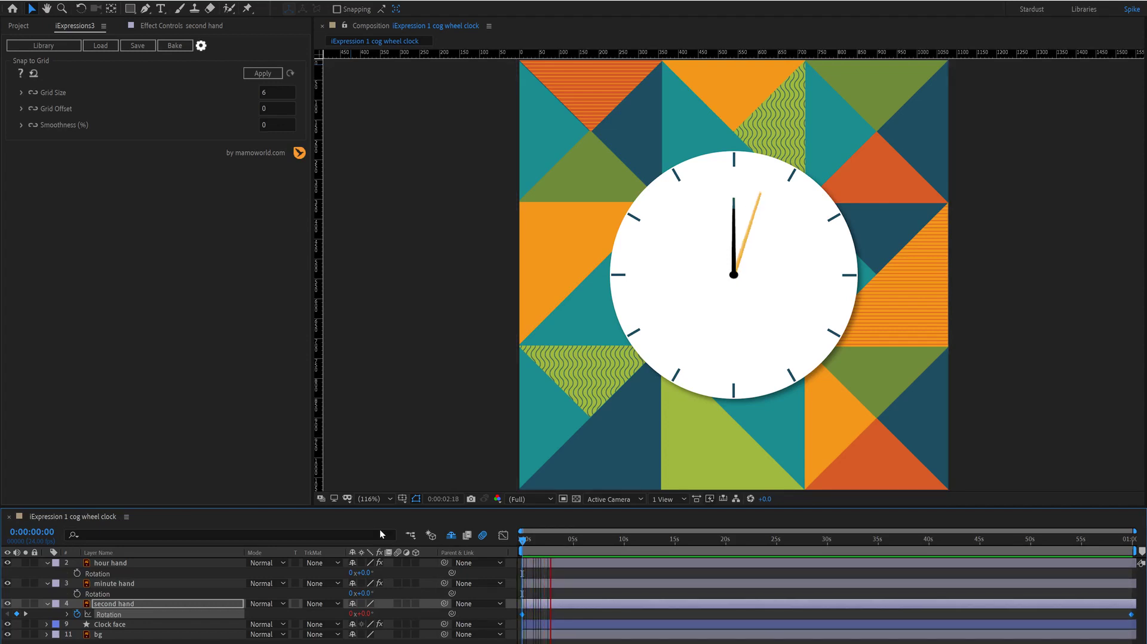
Reapply Snap to Grid to the second hand's Rotation with 30% Smoothness.
key(space)
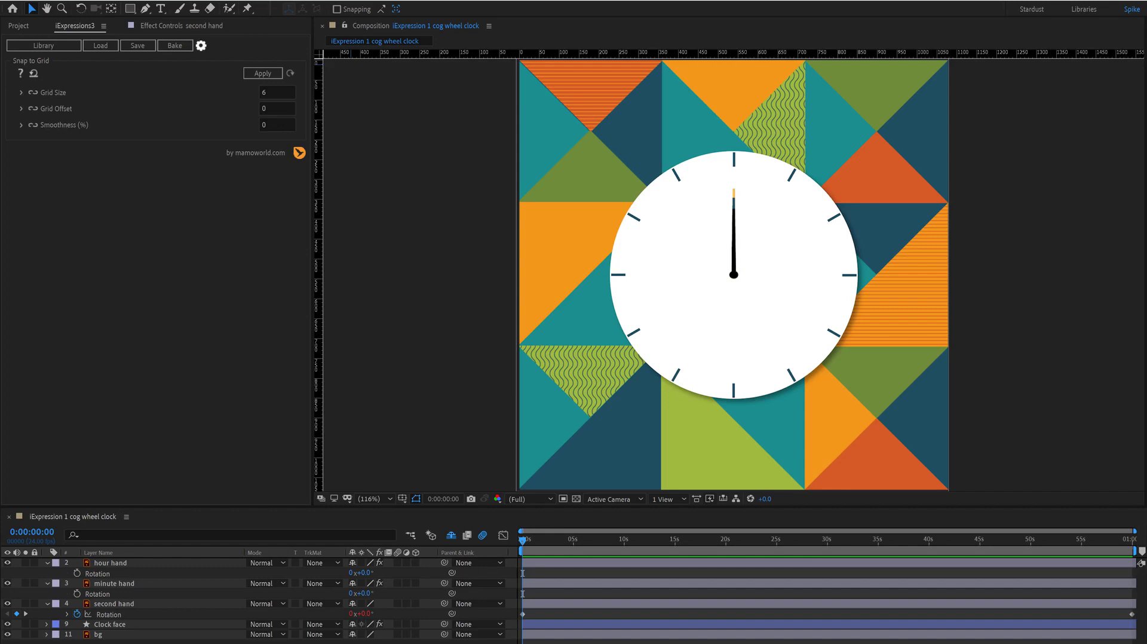
click(113, 615)
click(273, 124)
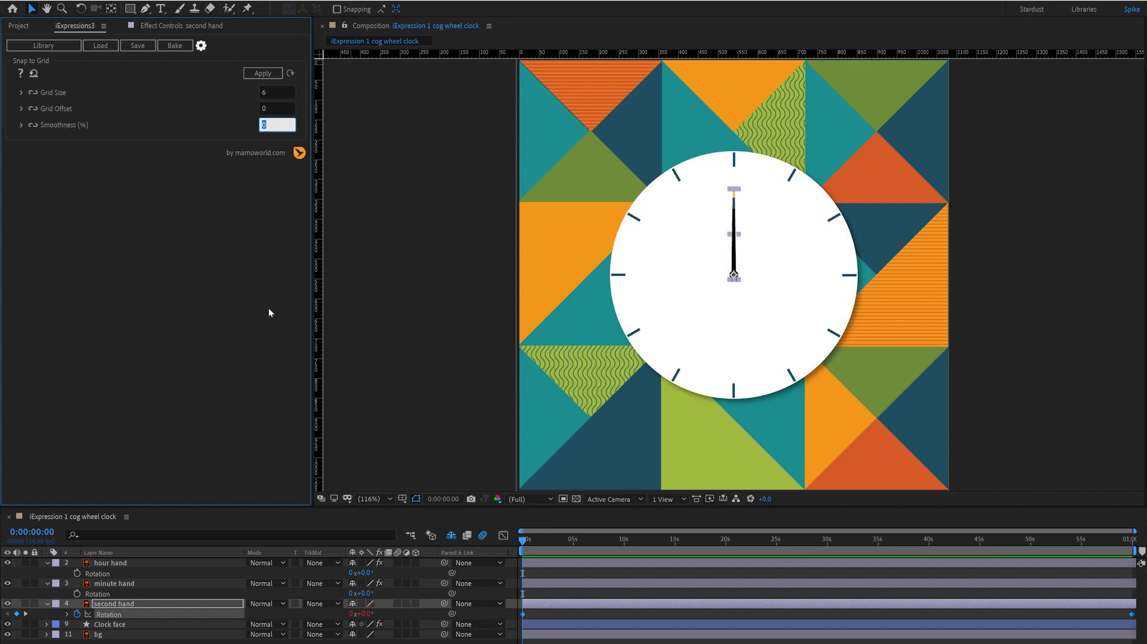
text(30)
click(264, 74)
Preview the smoothed ticking of the second hand.
click(522, 540)
key(space)
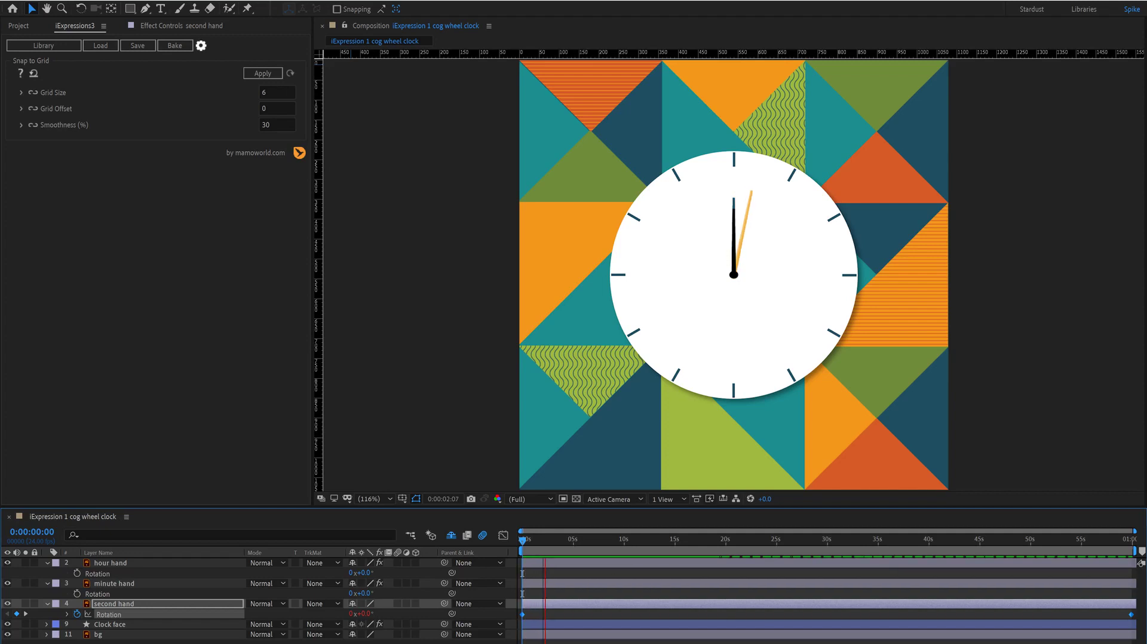
key(space)
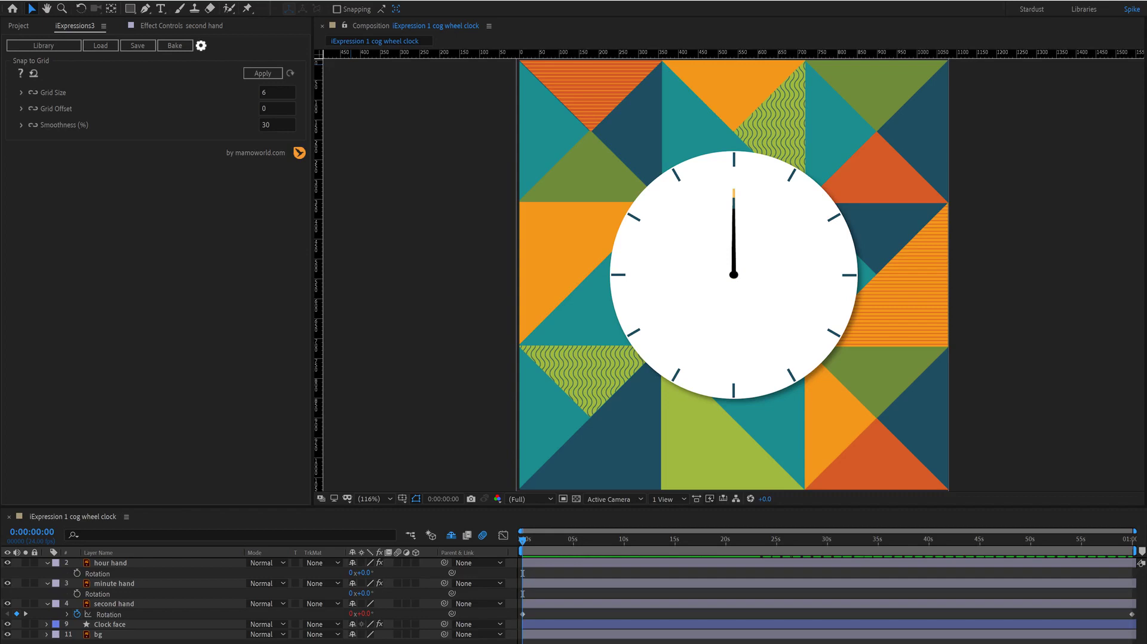
Search 'cog' in the iExpressions library and load Cog Wheels from Physics Simulations > Real Time.
click(49, 46)
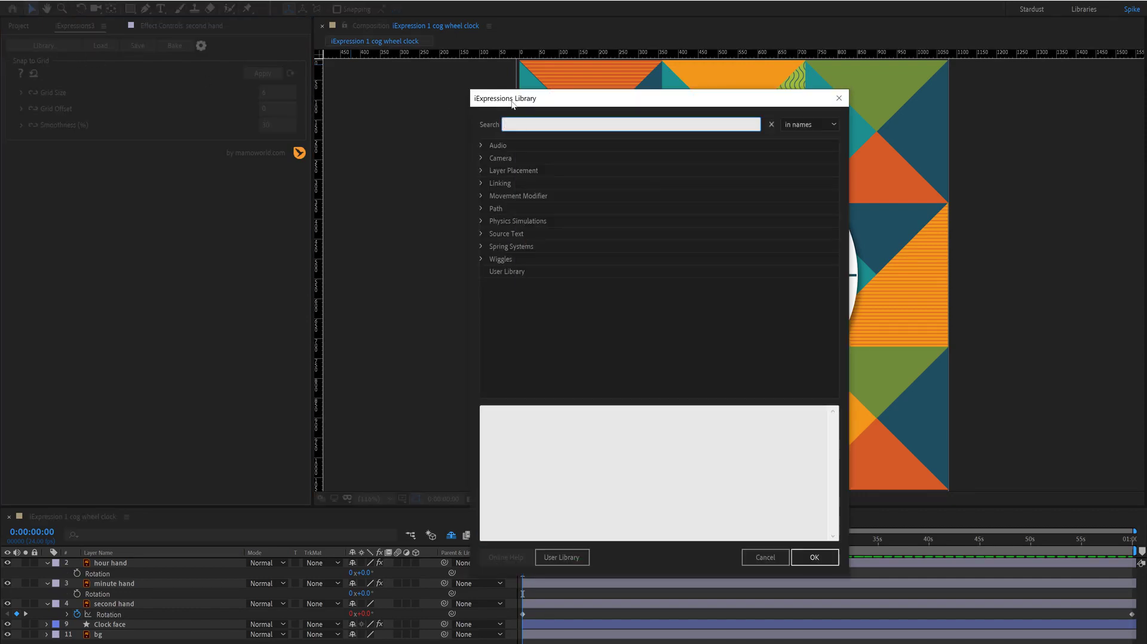
drag(512, 104, 386, 104)
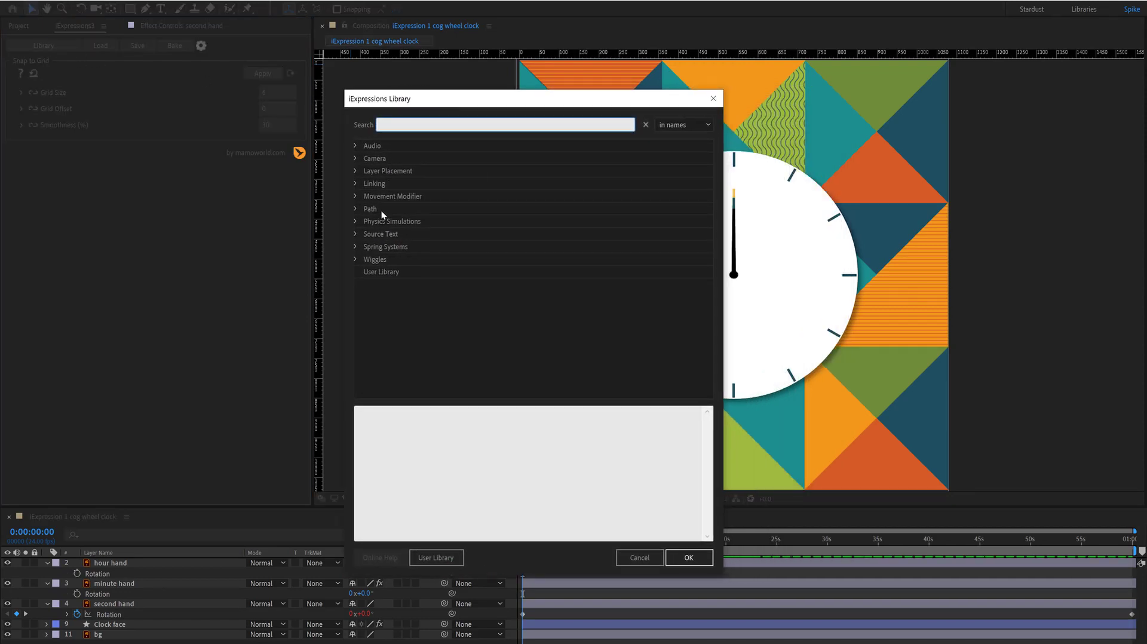
click(356, 222)
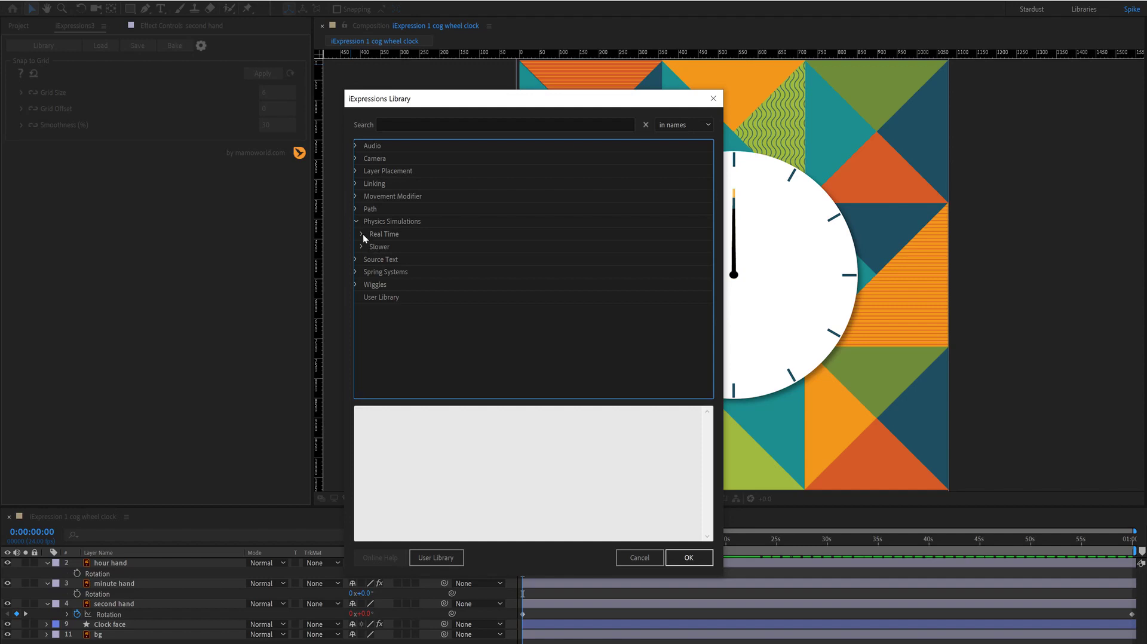
click(362, 234)
click(404, 247)
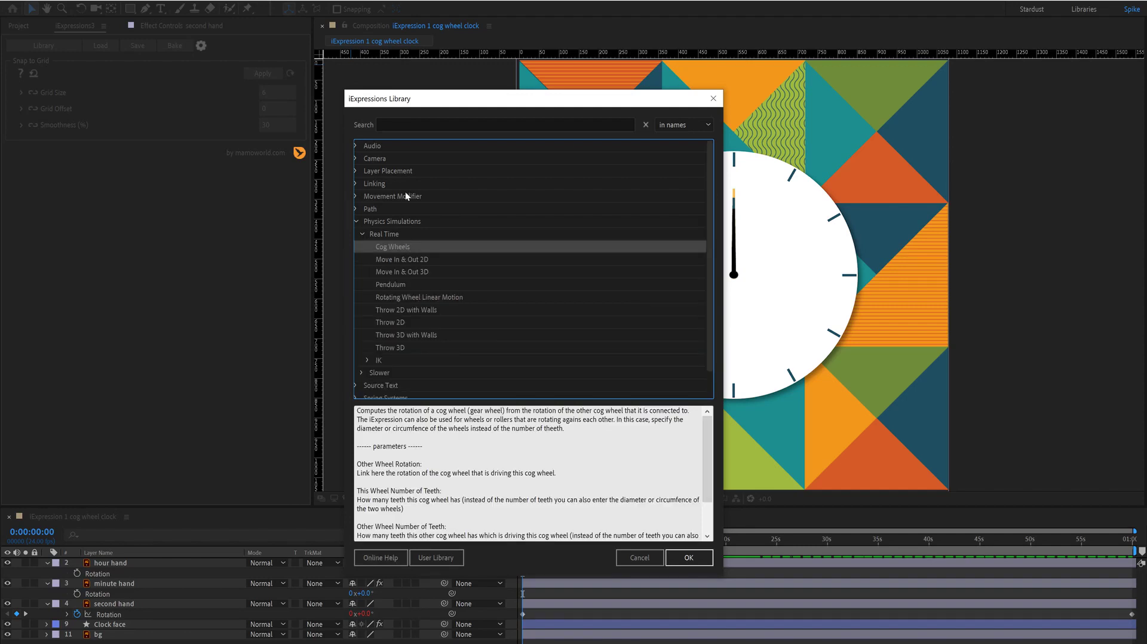
click(396, 123)
text(cog)
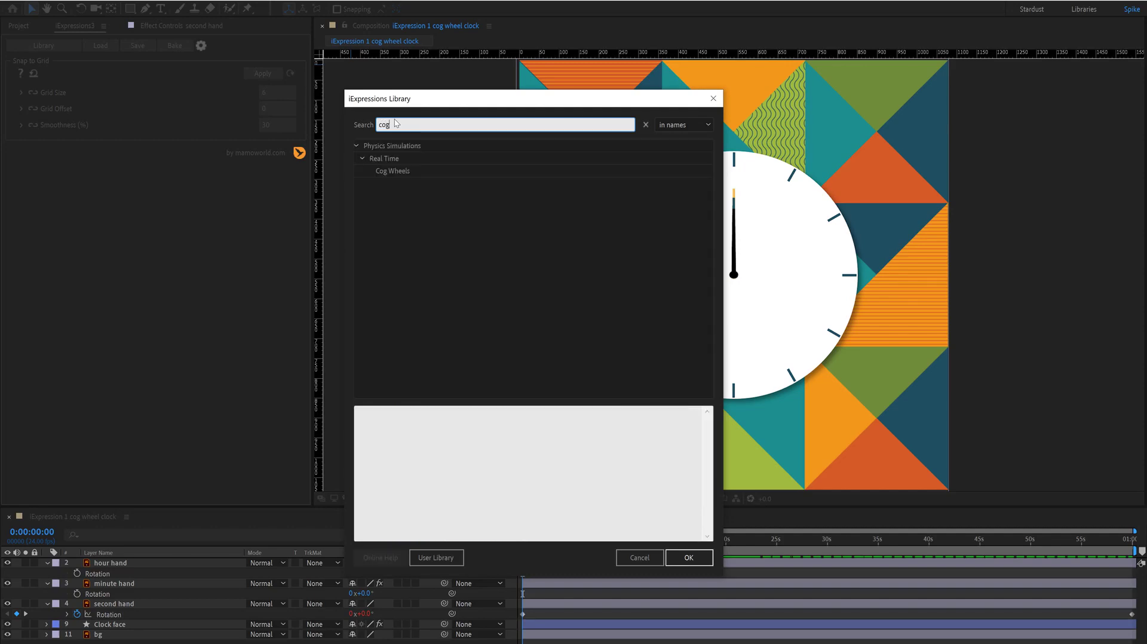
click(399, 170)
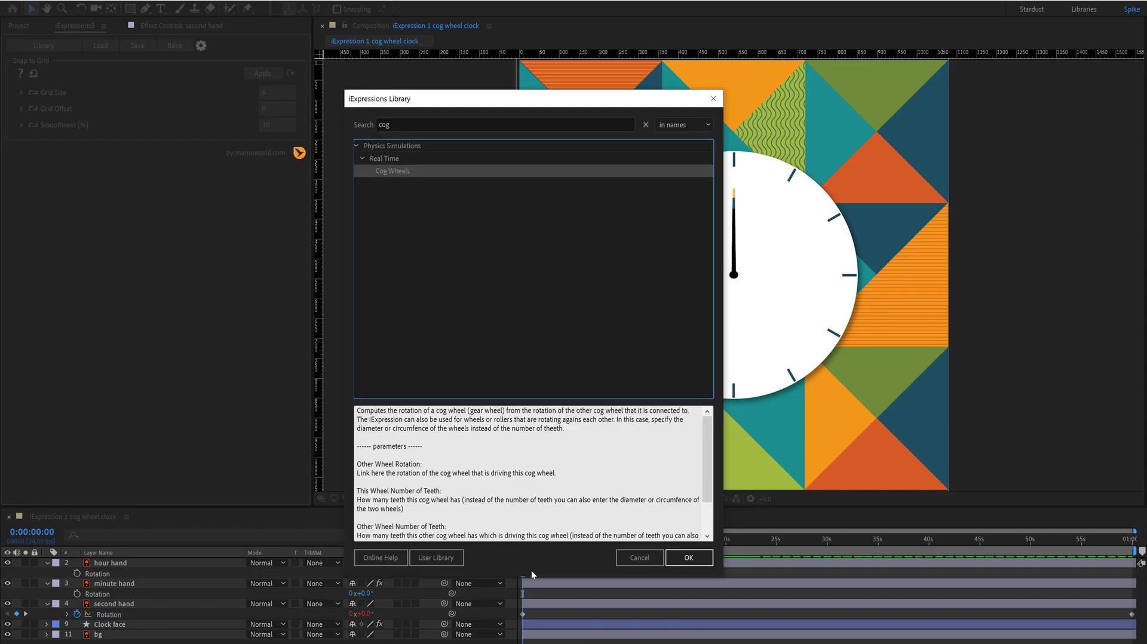
click(679, 562)
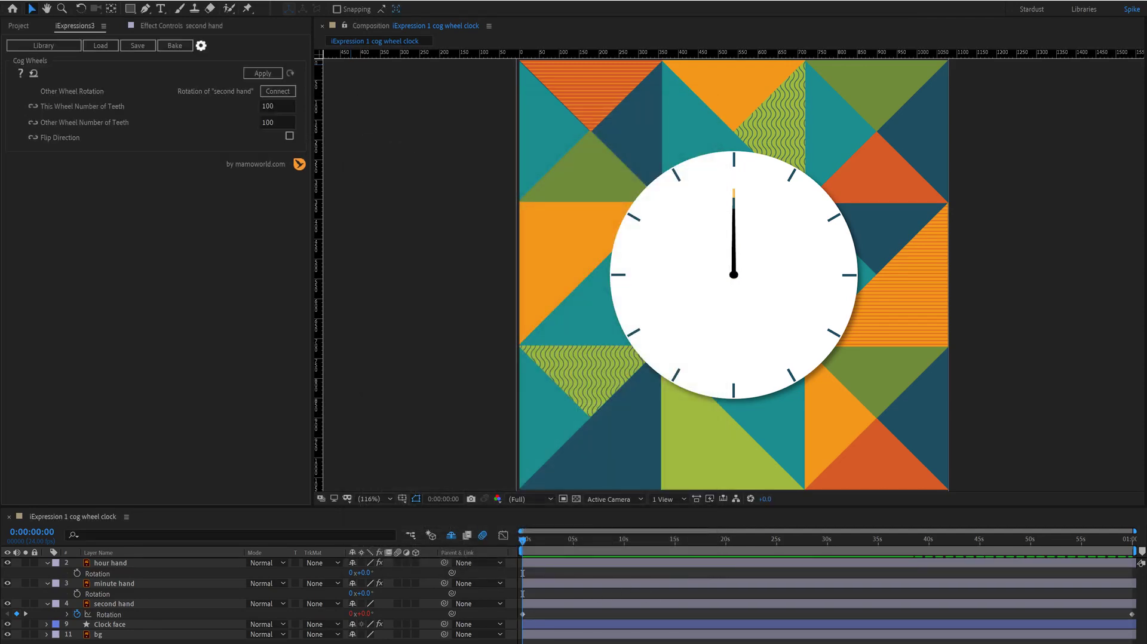
Connect the second hand's Rotation as driving wheel, with 60 and 1 teeth and Flip Direction on.
click(108, 615)
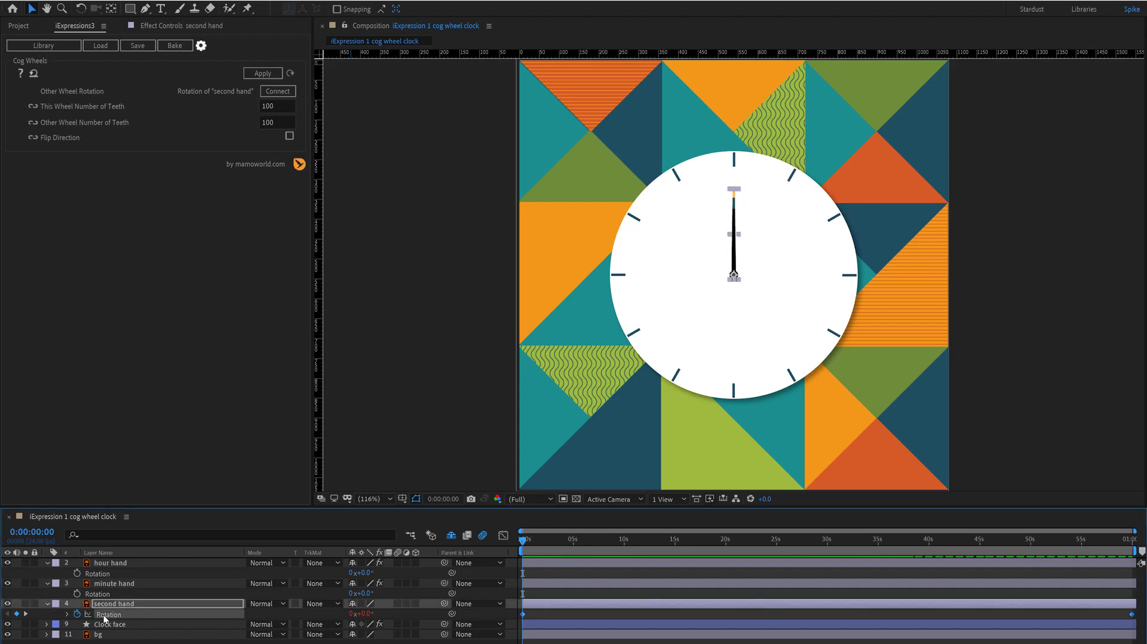
click(278, 92)
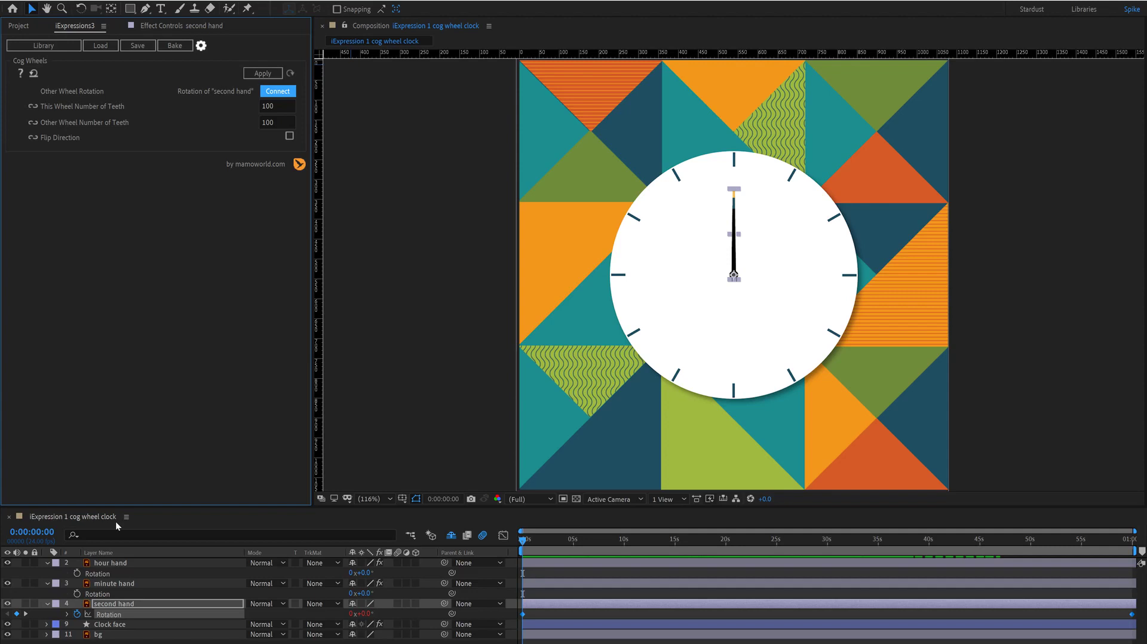
drag(278, 105, 267, 104)
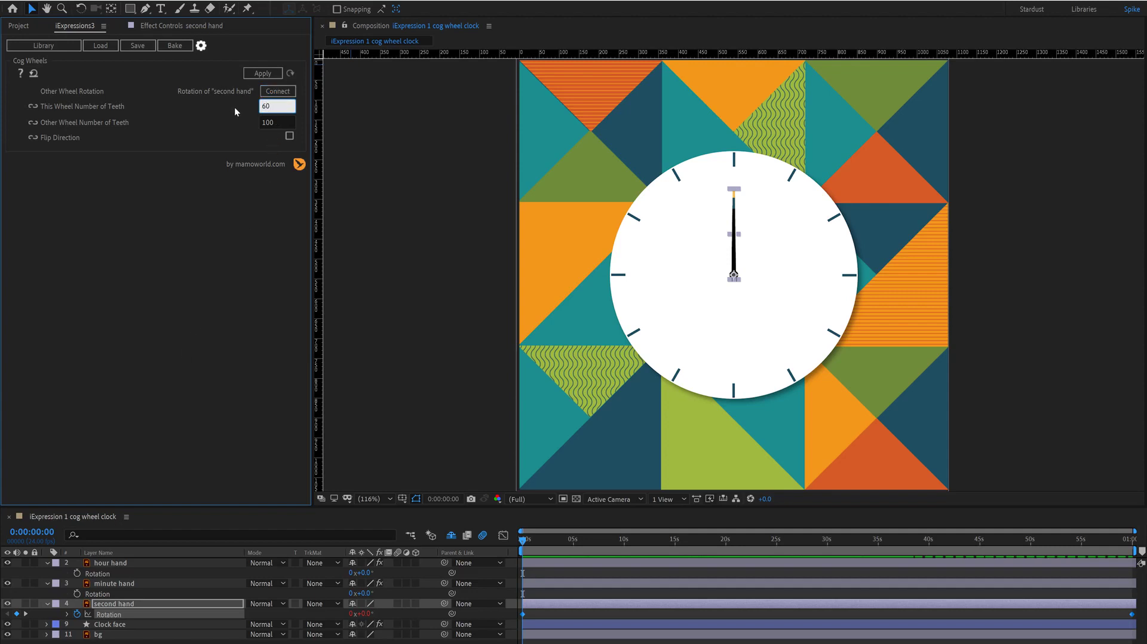
key(Tab)
text(1)
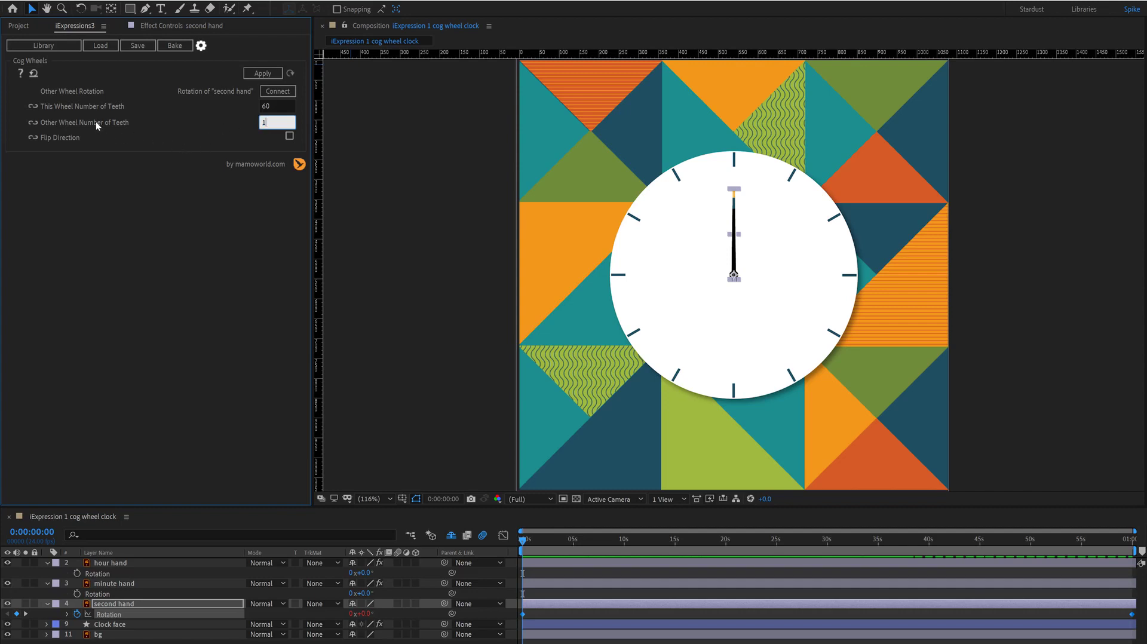
click(119, 586)
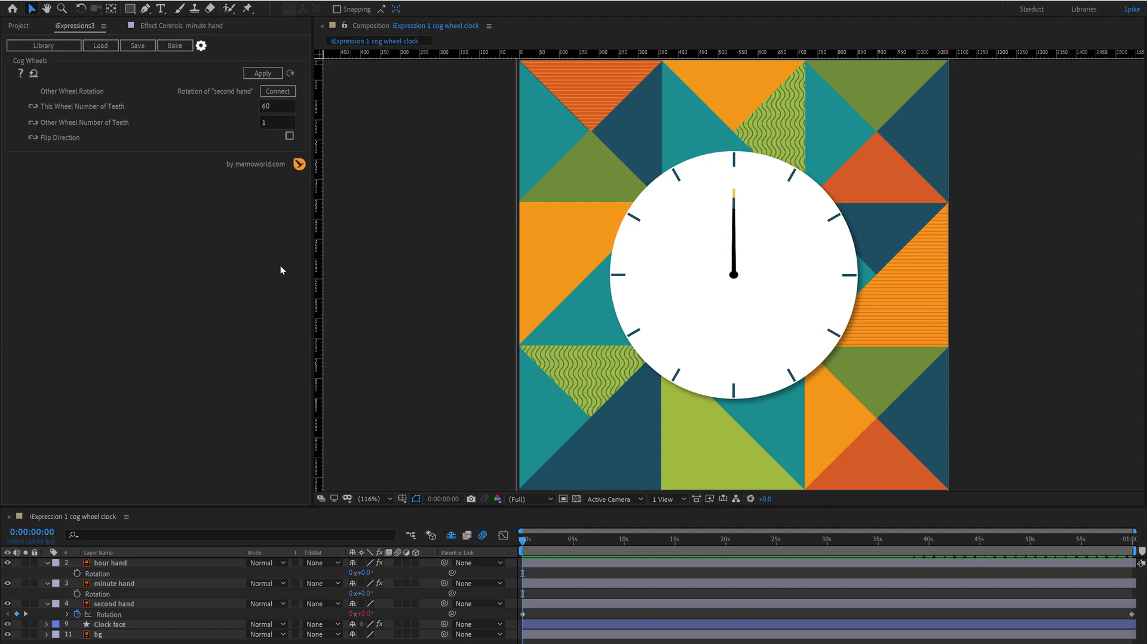
click(290, 136)
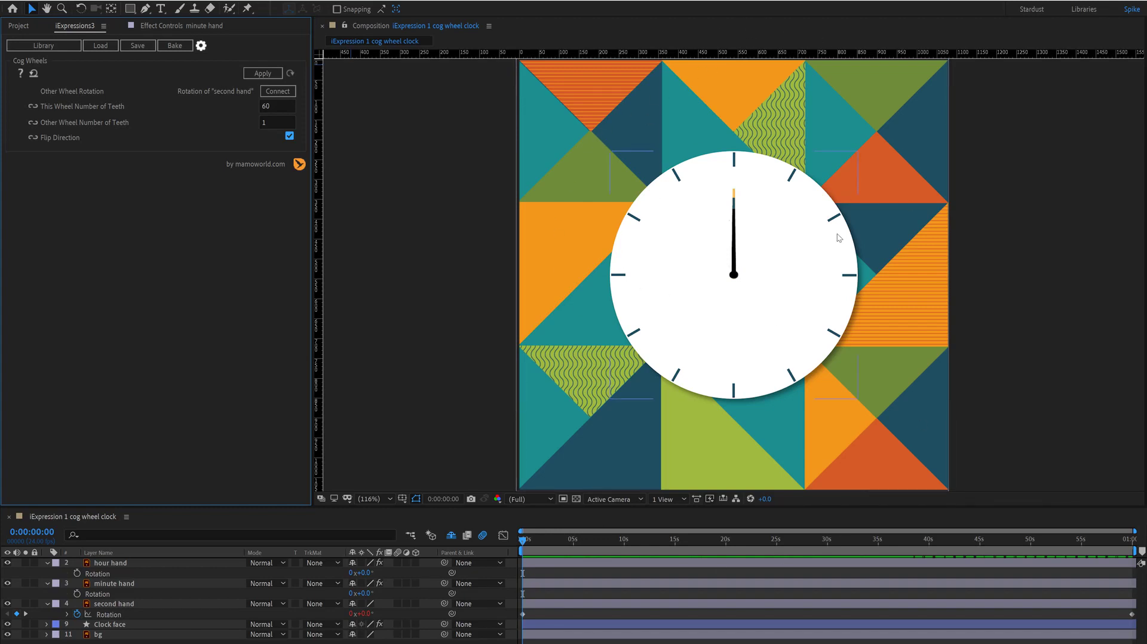
Apply Cog Wheels to the minute hand's Rotation and scrub to check the hands.
click(96, 593)
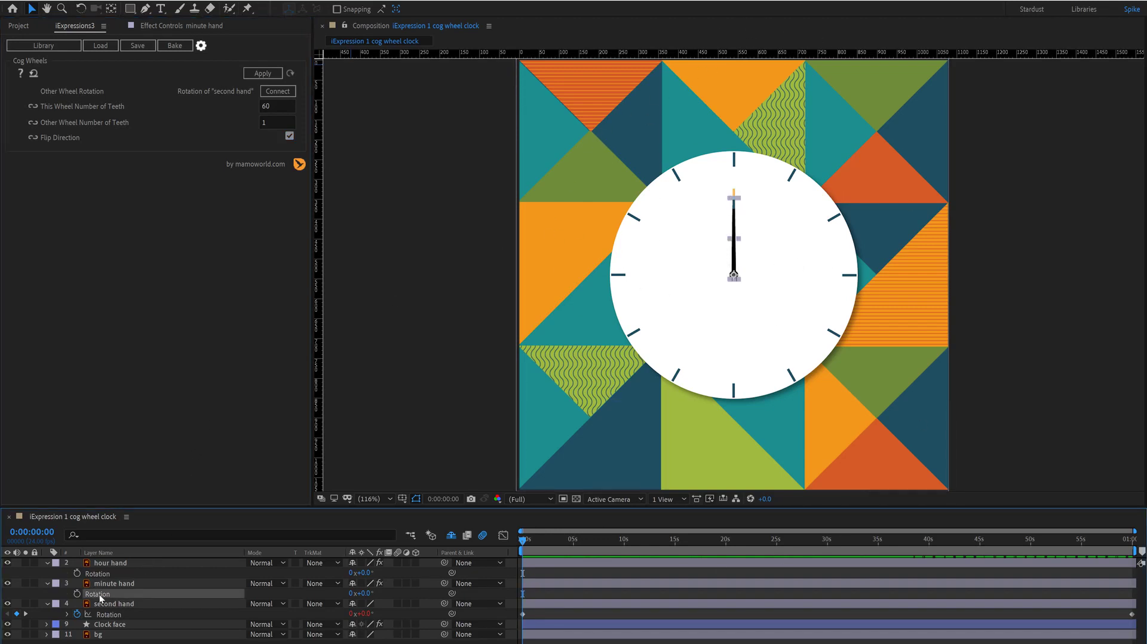
click(263, 73)
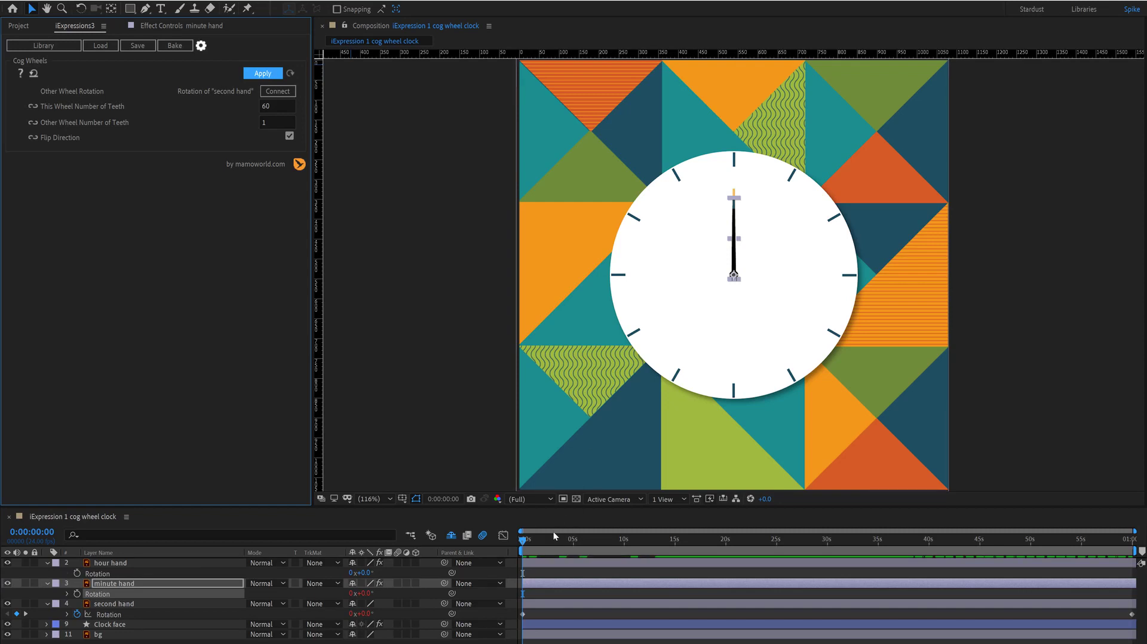
drag(523, 539, 1133, 565)
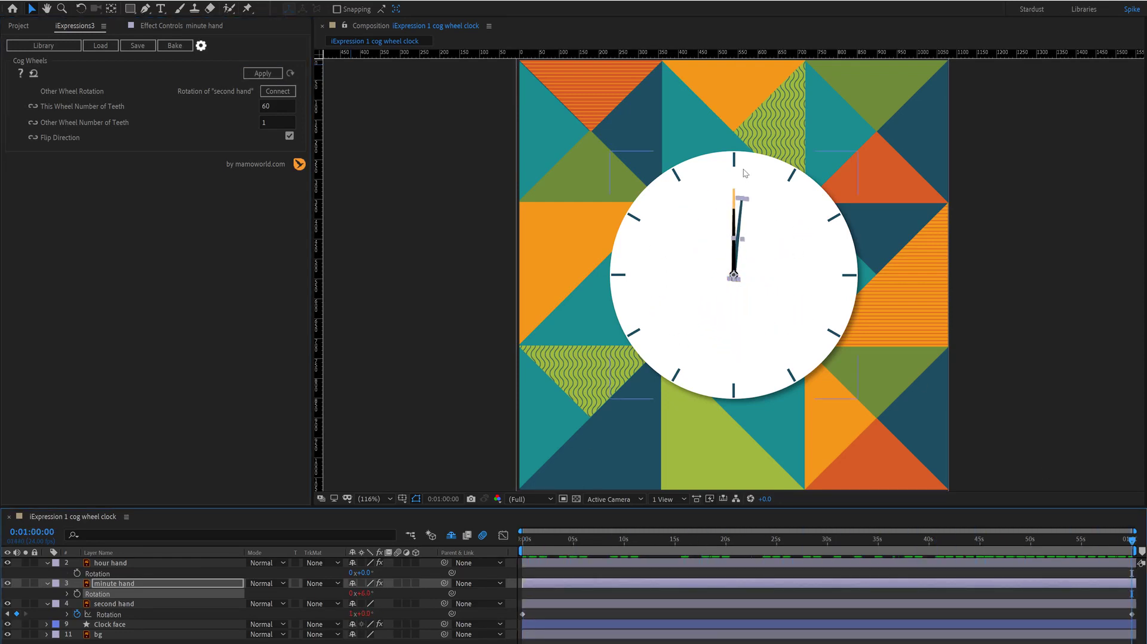
key(Home)
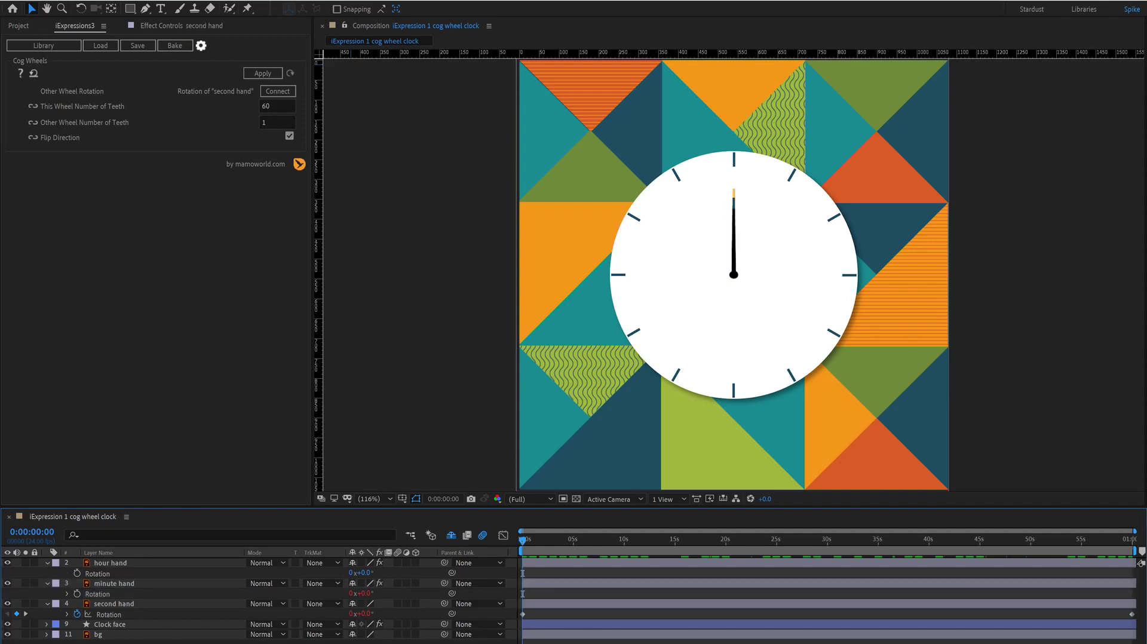
Connect the minute hand's Rotation as driving wheel and set Other Wheel teeth to 5.
click(100, 594)
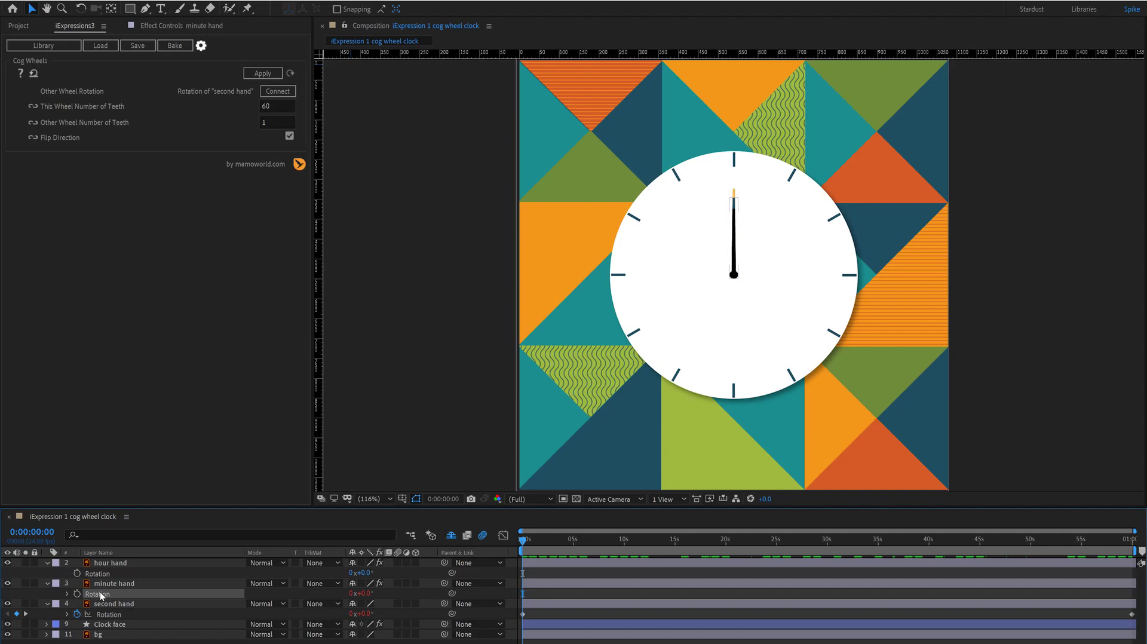
click(271, 93)
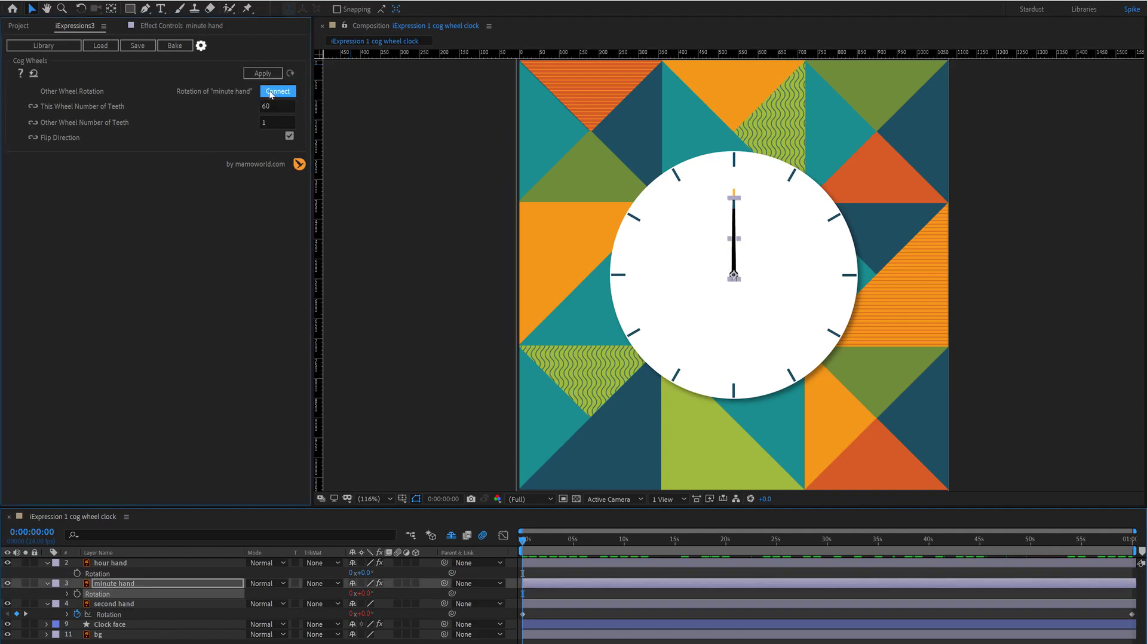
click(262, 124)
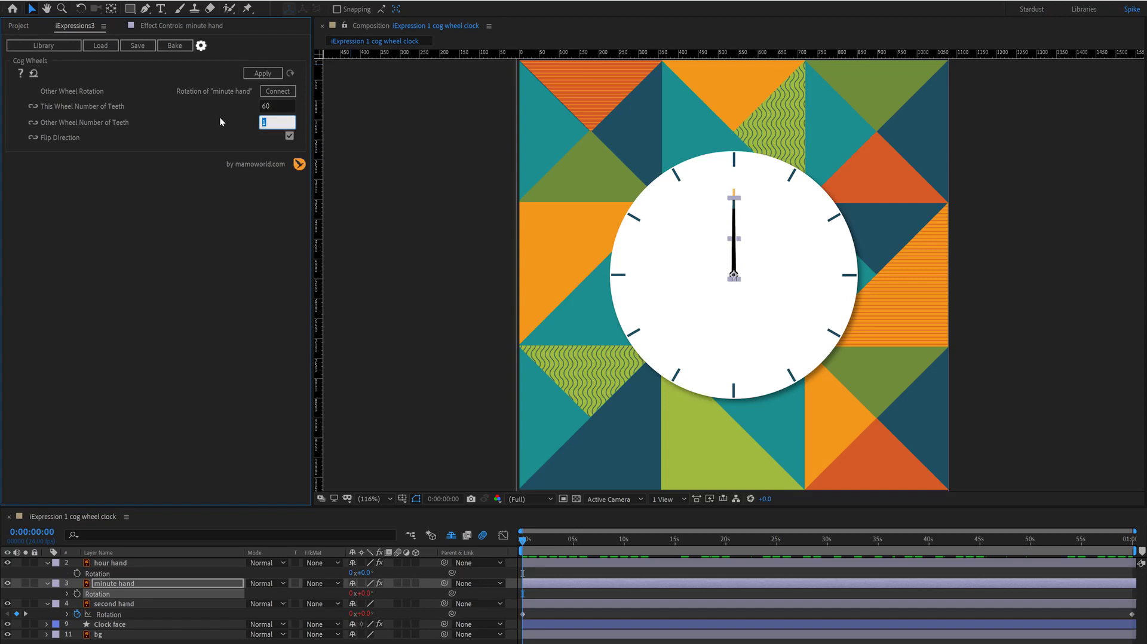
text(5)
key(Return)
Apply Cog Wheels to the hour hand's Rotation and scrub through the composition to check.
click(102, 574)
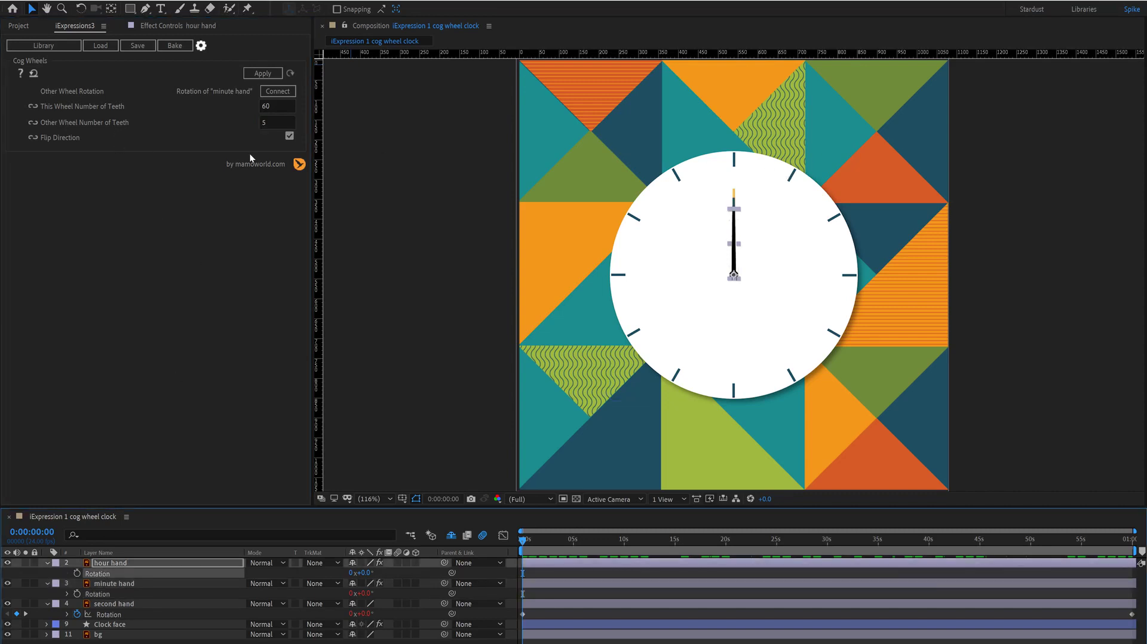
click(264, 73)
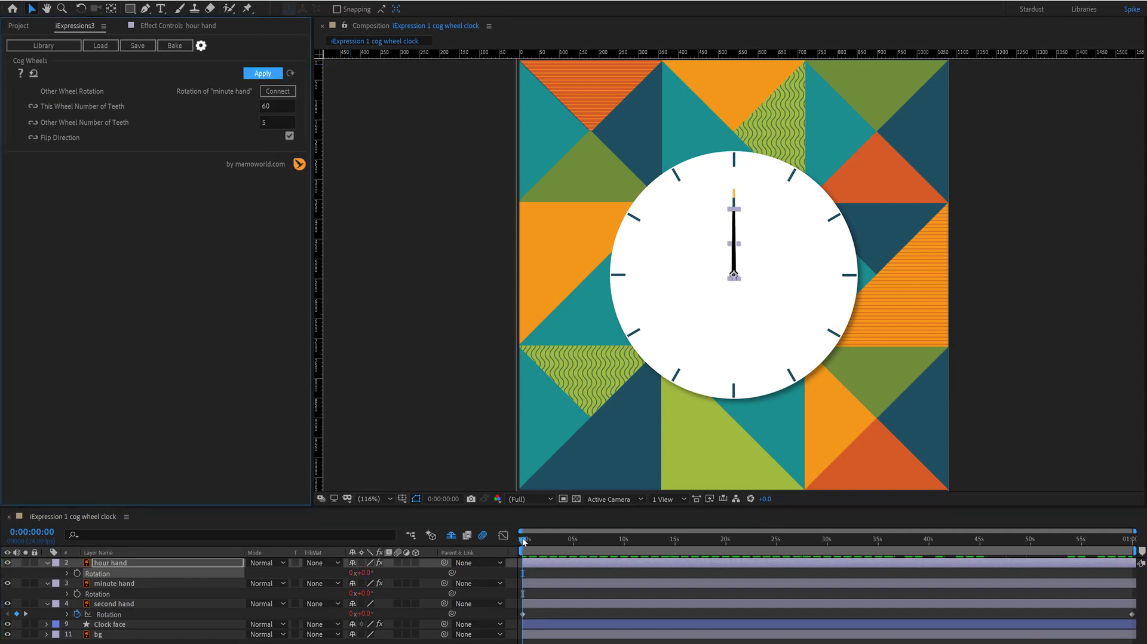
drag(525, 539, 912, 541)
key(End)
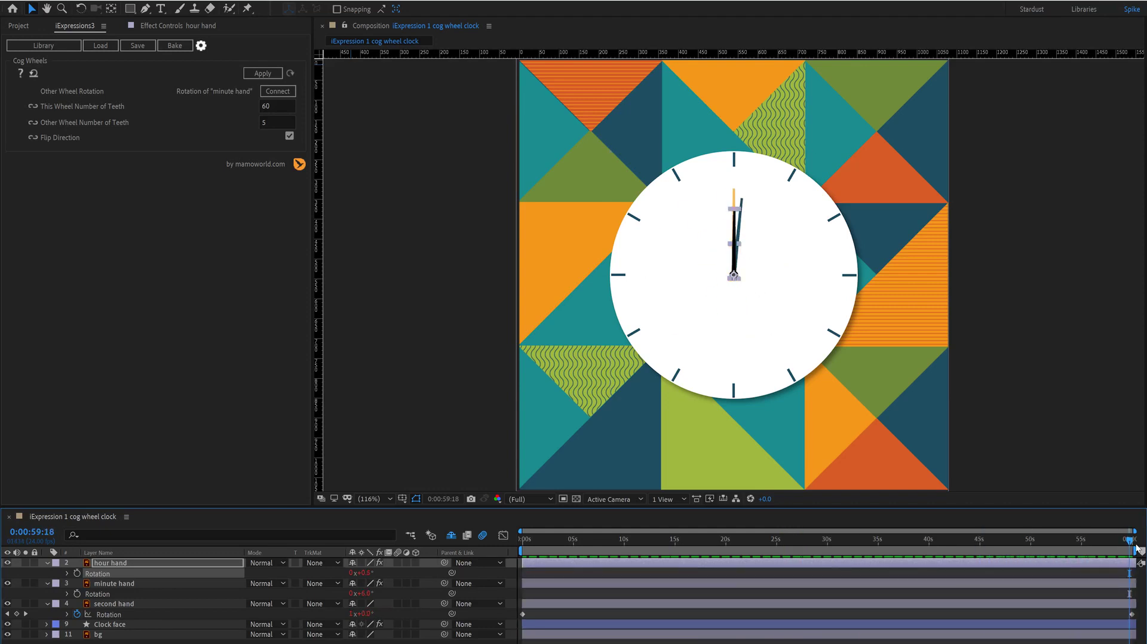
key(Home)
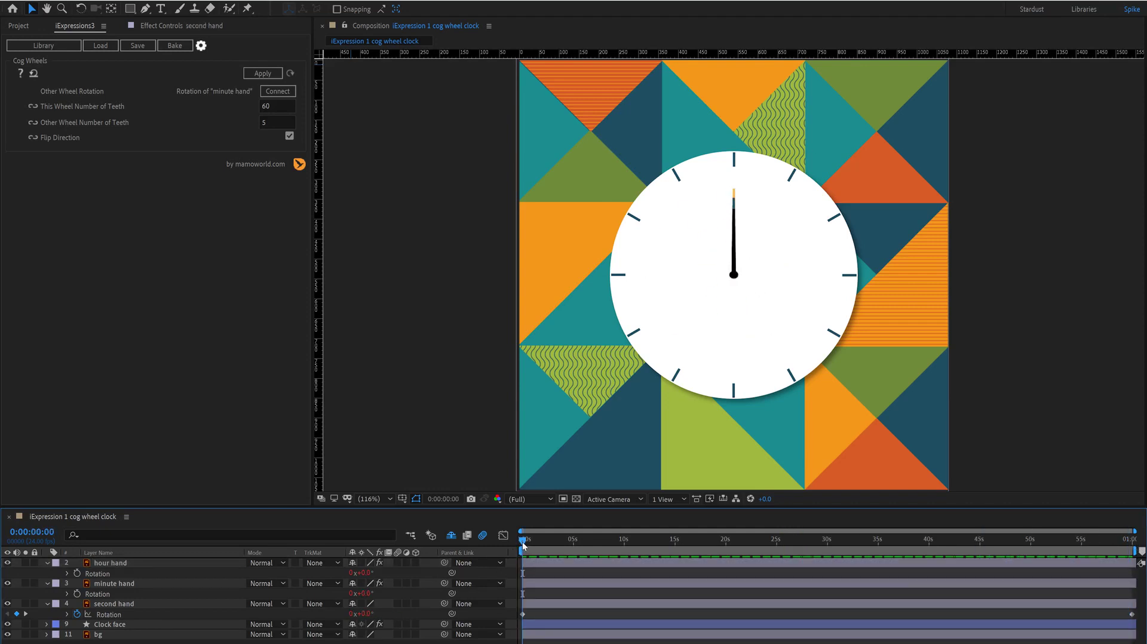
At 0:01:00:00, change the second hand's Rotation keyframe to 60 revolutions.
drag(521, 543, 1132, 541)
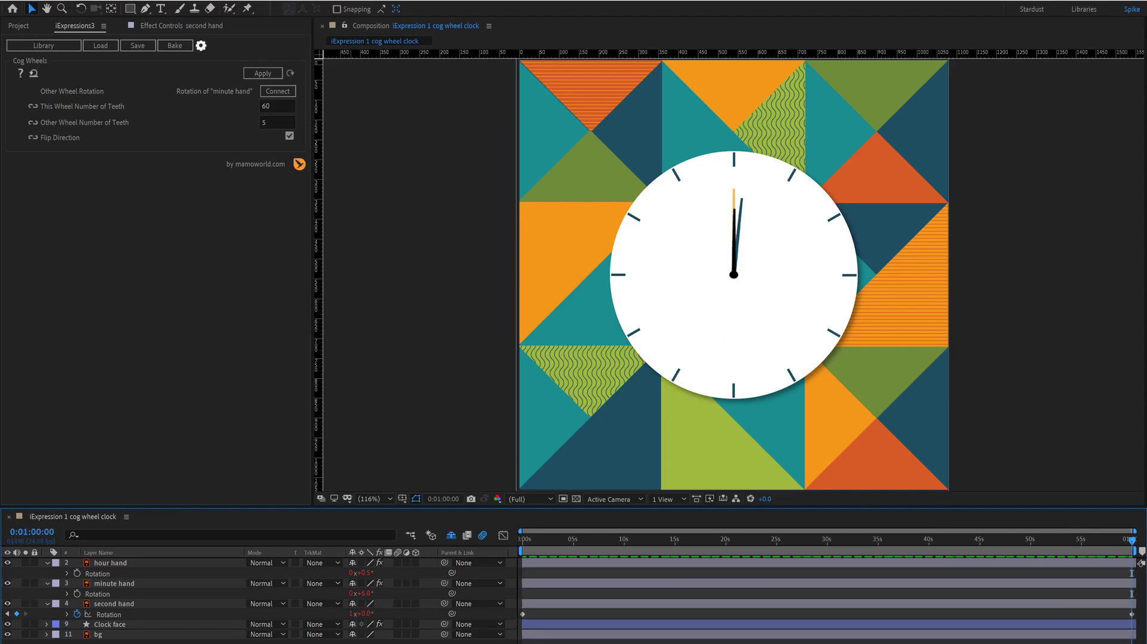
click(351, 613)
text(60)
key(Return)
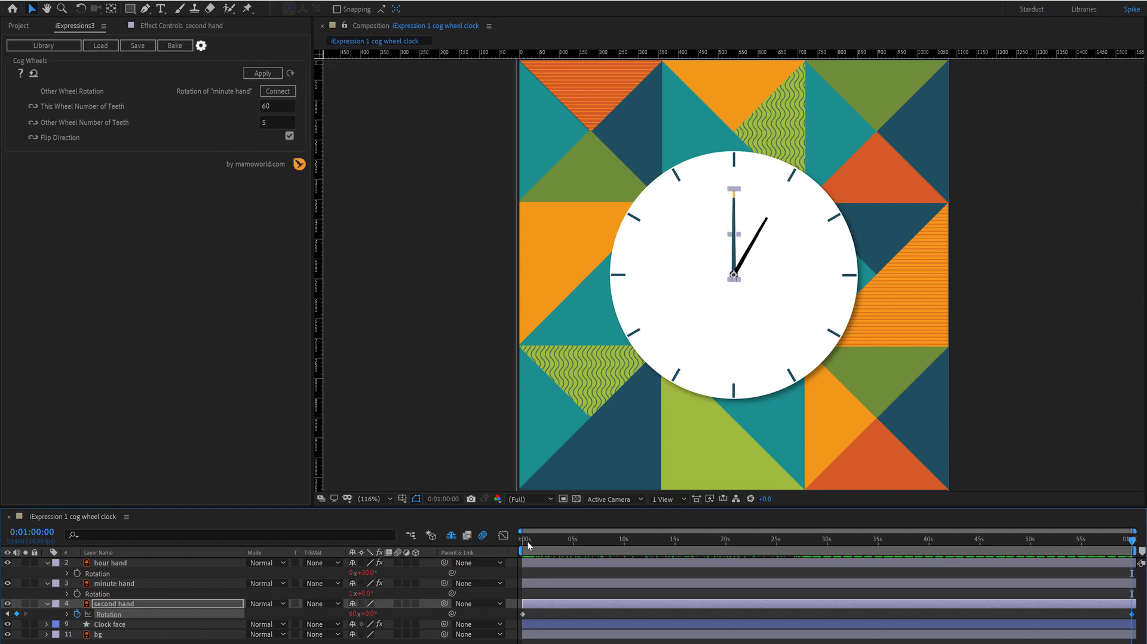